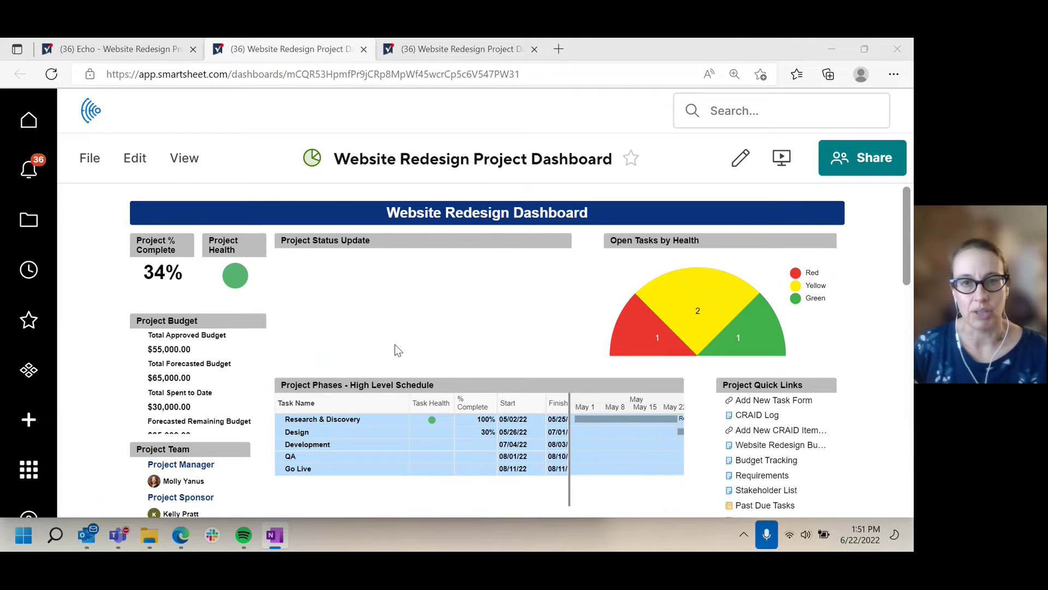
Scroll through the original dashboard to review where each widget sits.
scroll(447, 322, down, 2)
scroll(446, 320, down, 10)
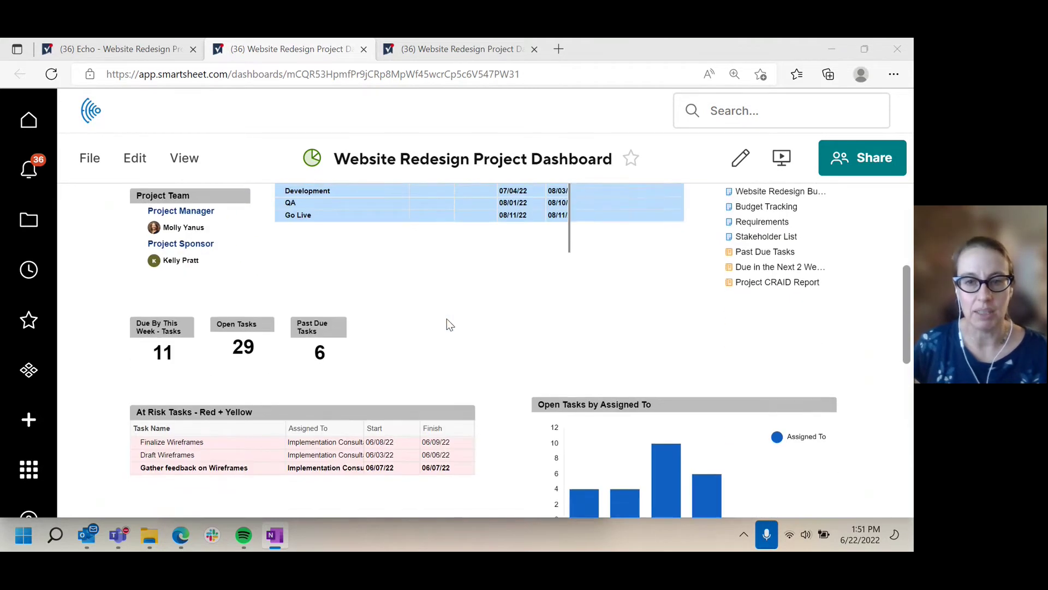
scroll(448, 323, up, 10)
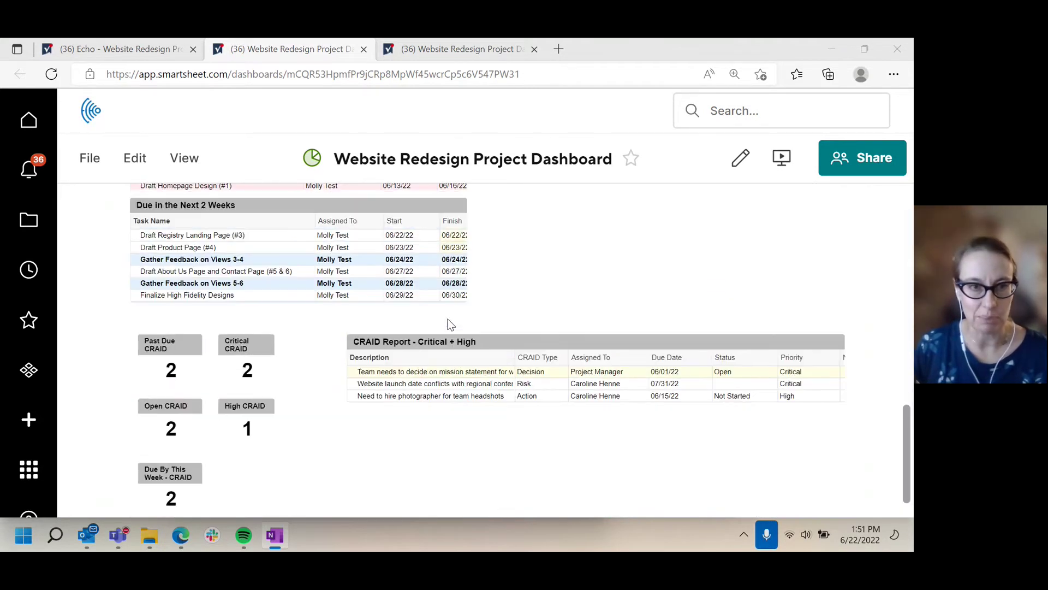
scroll(448, 323, up, 2)
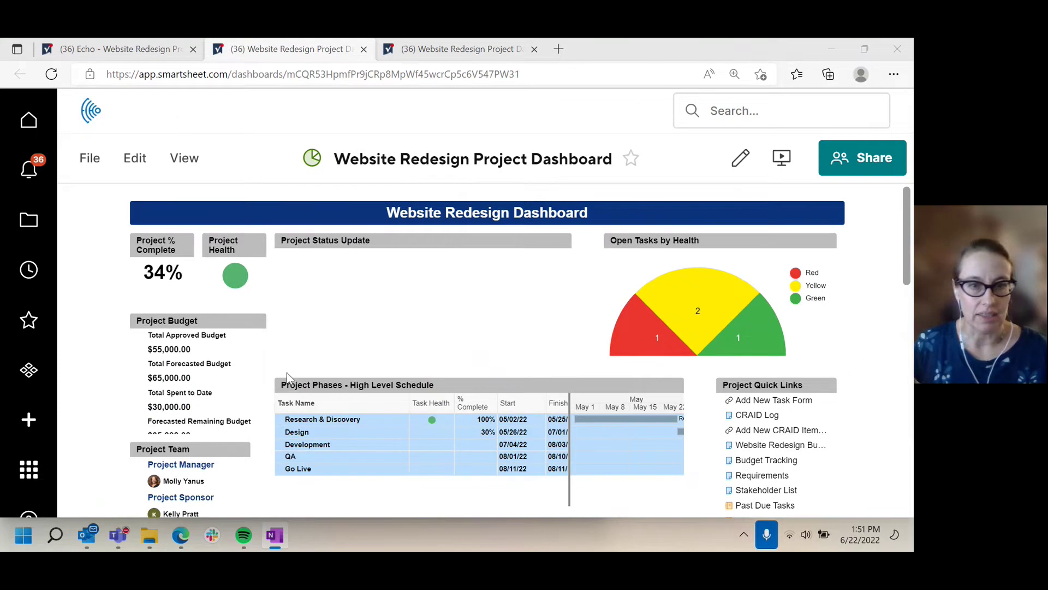
scroll(535, 430, down, 6)
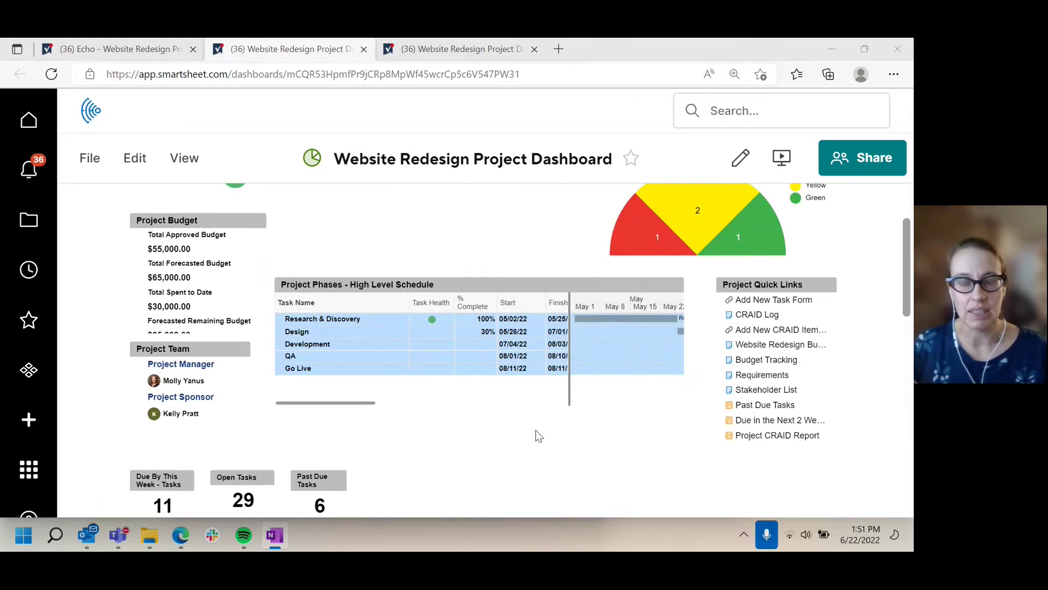
scroll(538, 433, down, 2)
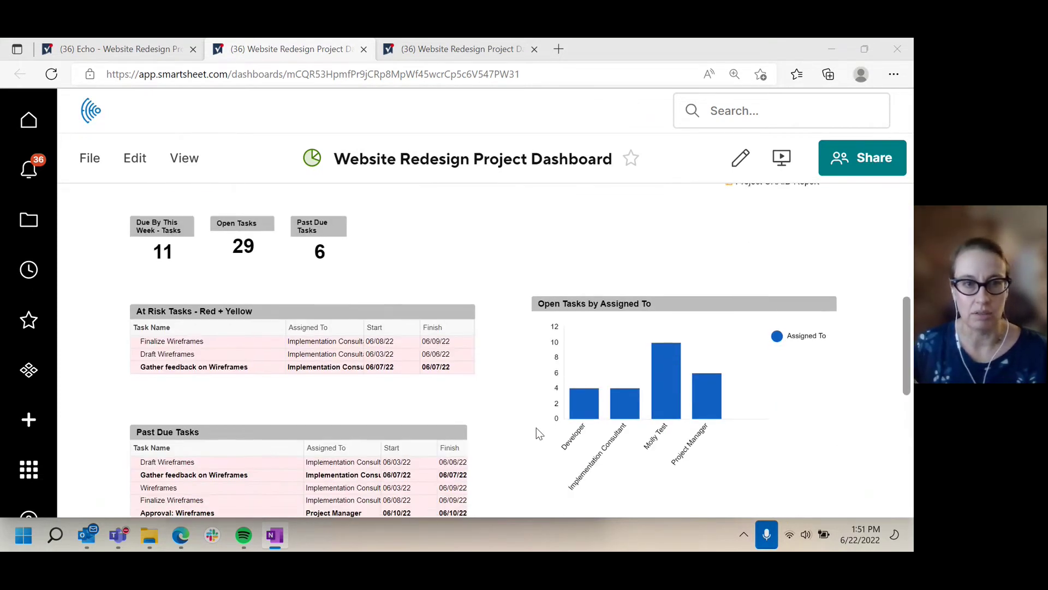
scroll(493, 344, down, 3)
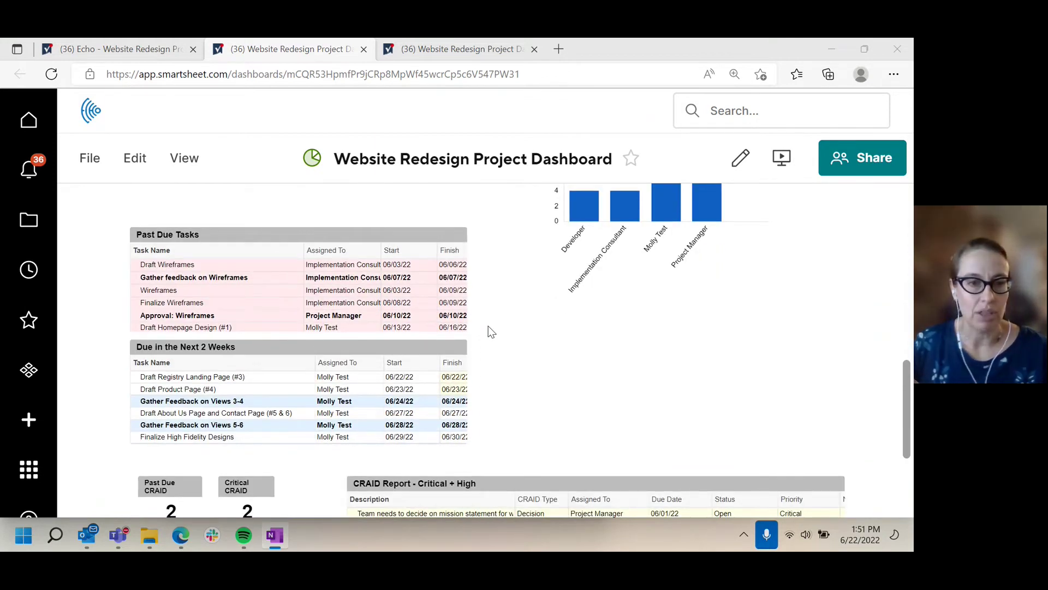
scroll(490, 329, down, 3)
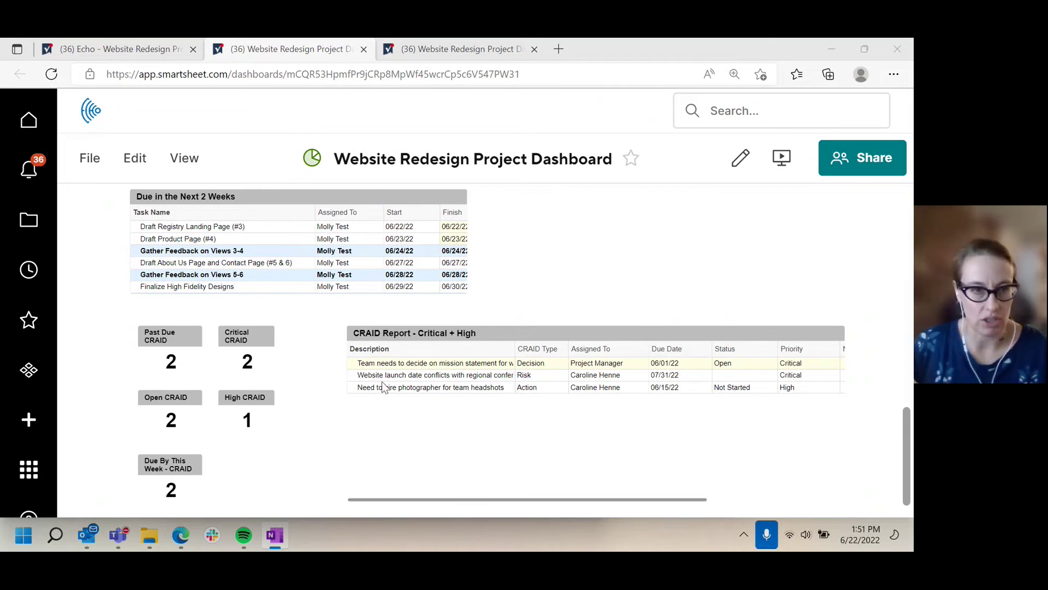
scroll(589, 434, up, 2)
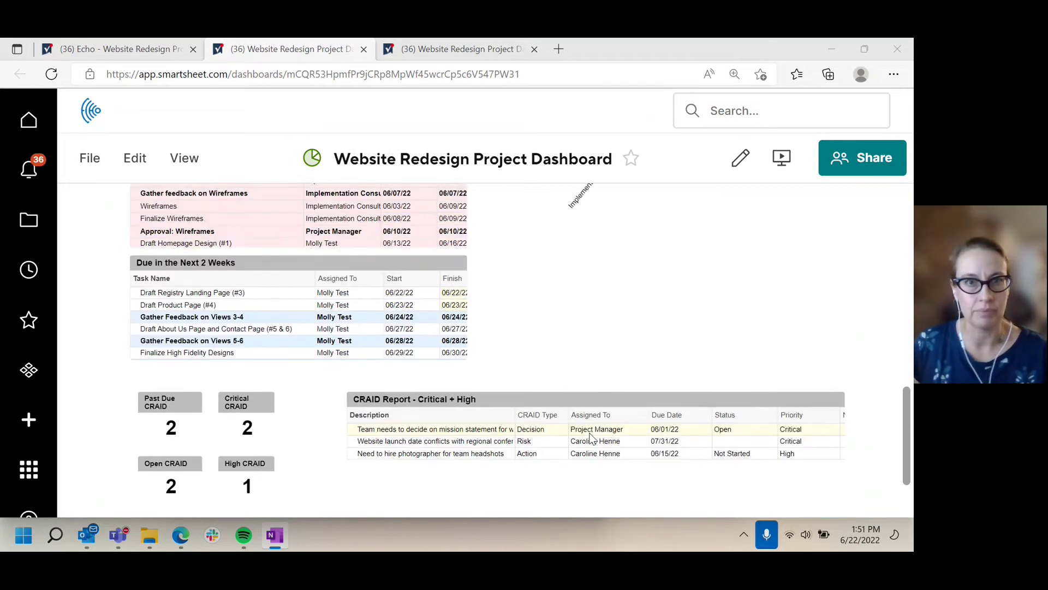
scroll(588, 432, up, 10)
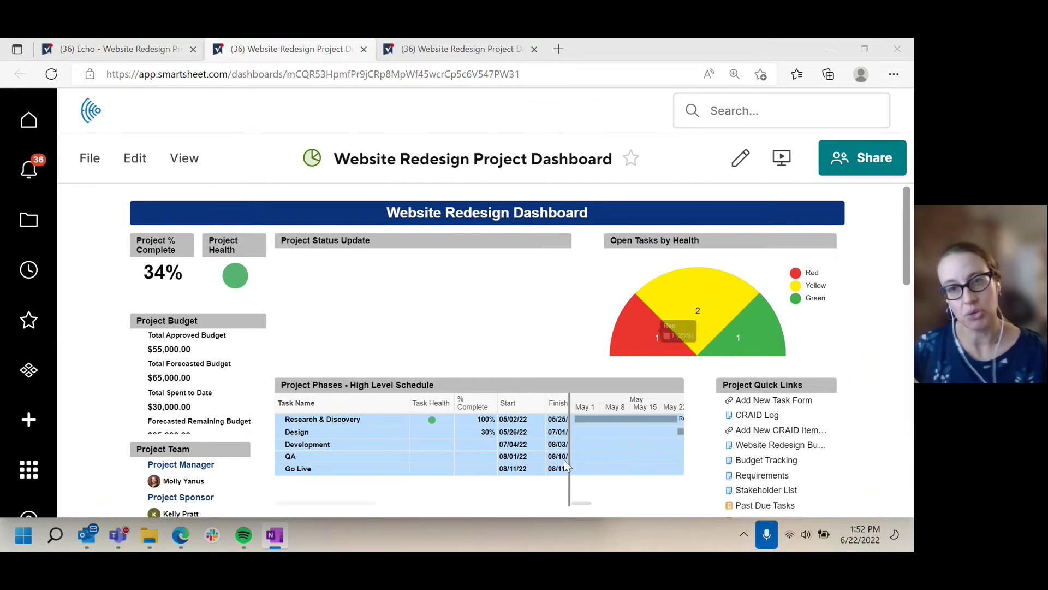
scroll(409, 407, down, 3)
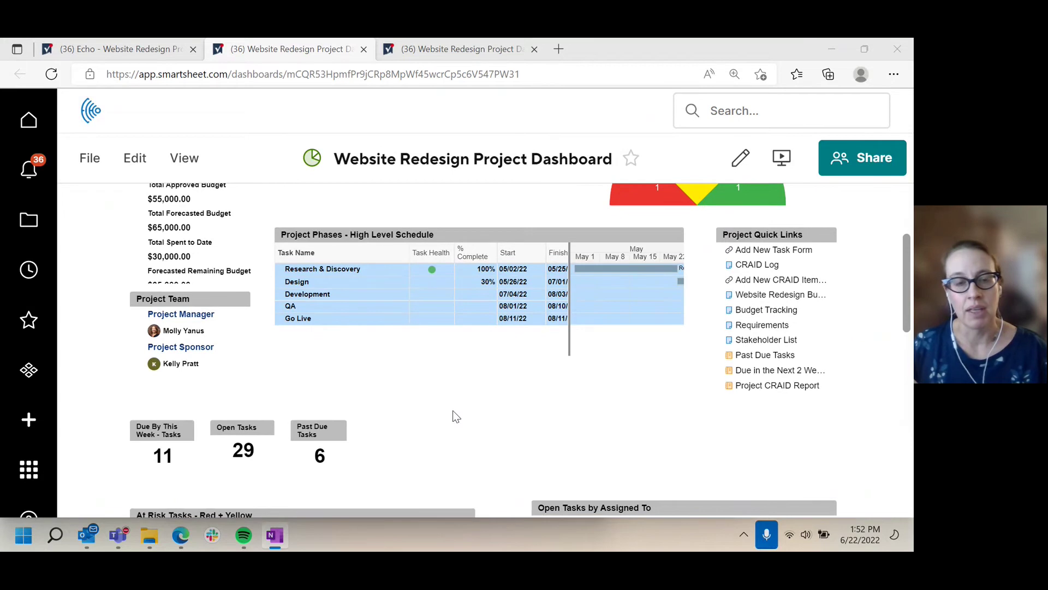
scroll(454, 412, down, 6)
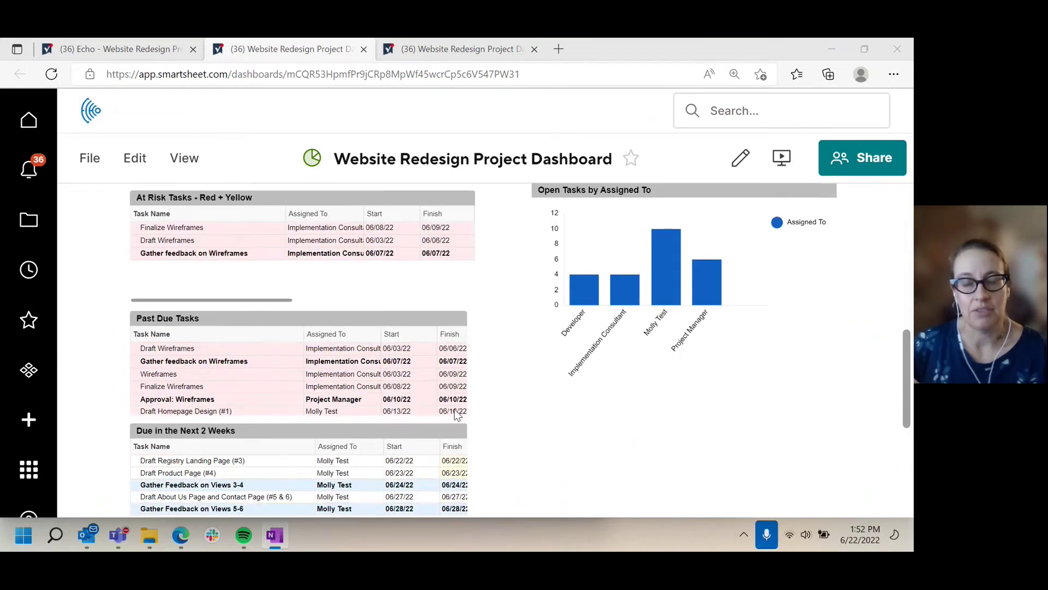
scroll(456, 413, down, 2)
scroll(455, 413, up, 10)
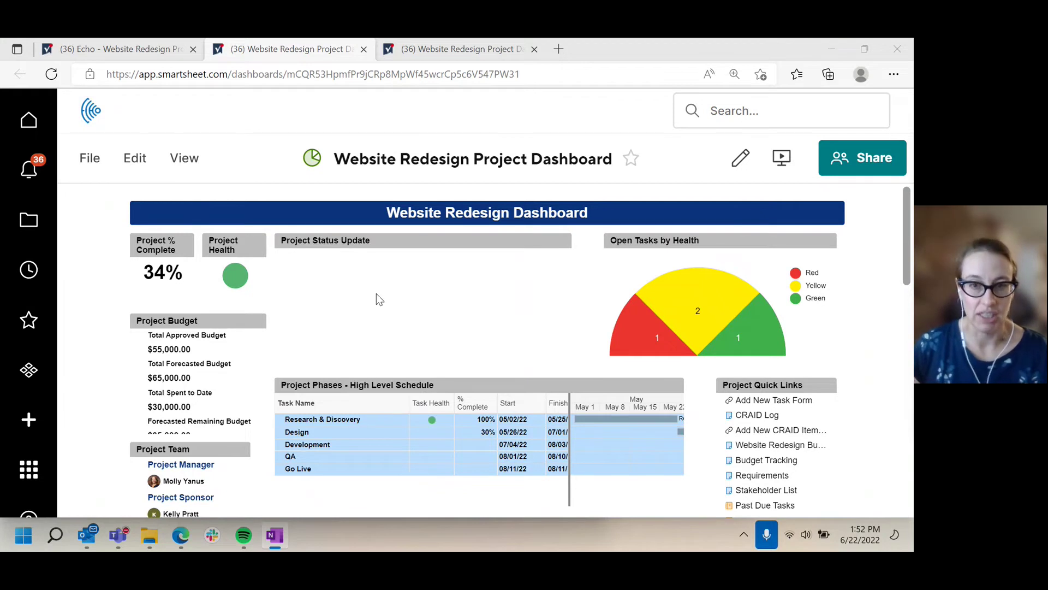
scroll(393, 298, down, 2)
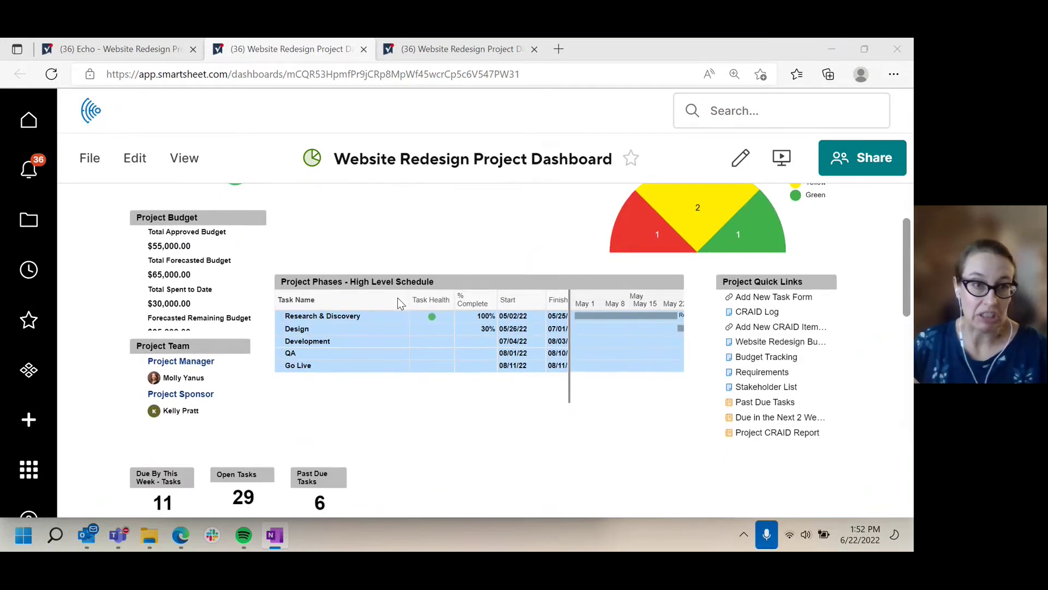
scroll(398, 297, down, 1)
scroll(398, 297, up, 3)
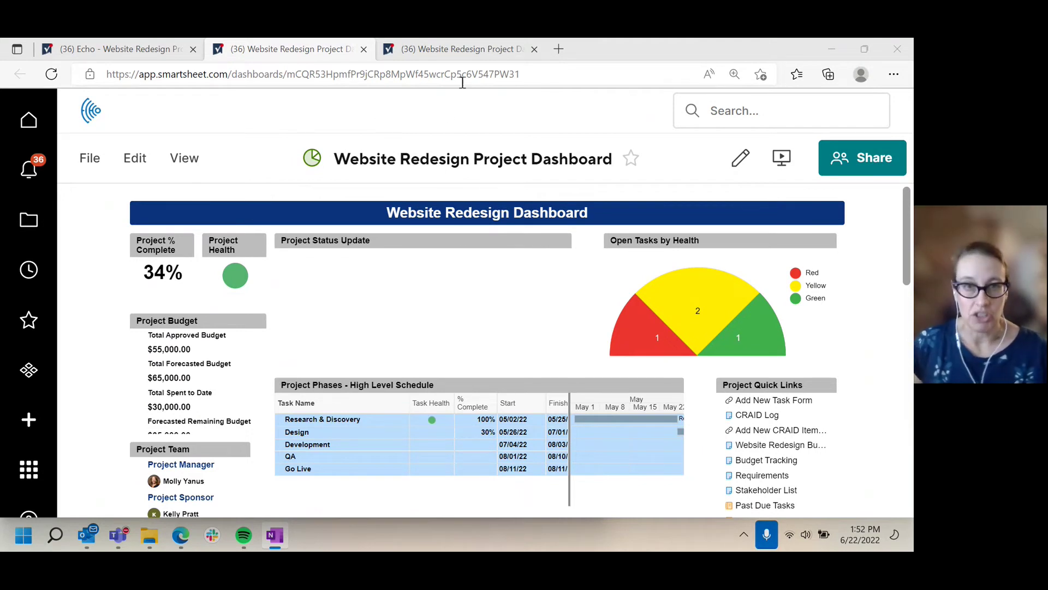
Switch to the 'Website Redesign Project Dashboard Edited' copy and enter edit mode at the Project Budget widget.
click(438, 55)
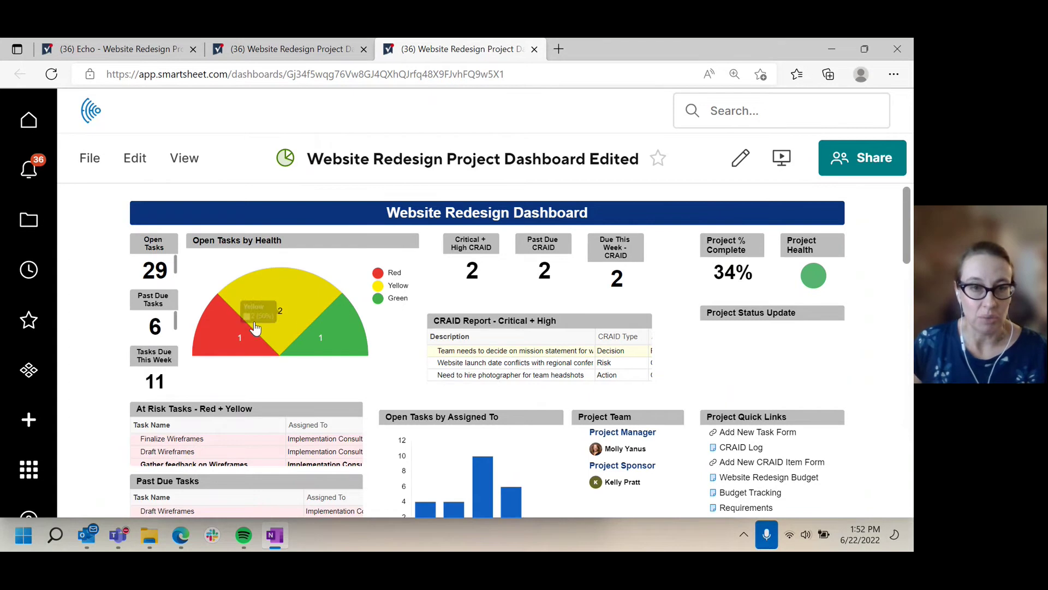
mouse_move(353, 309)
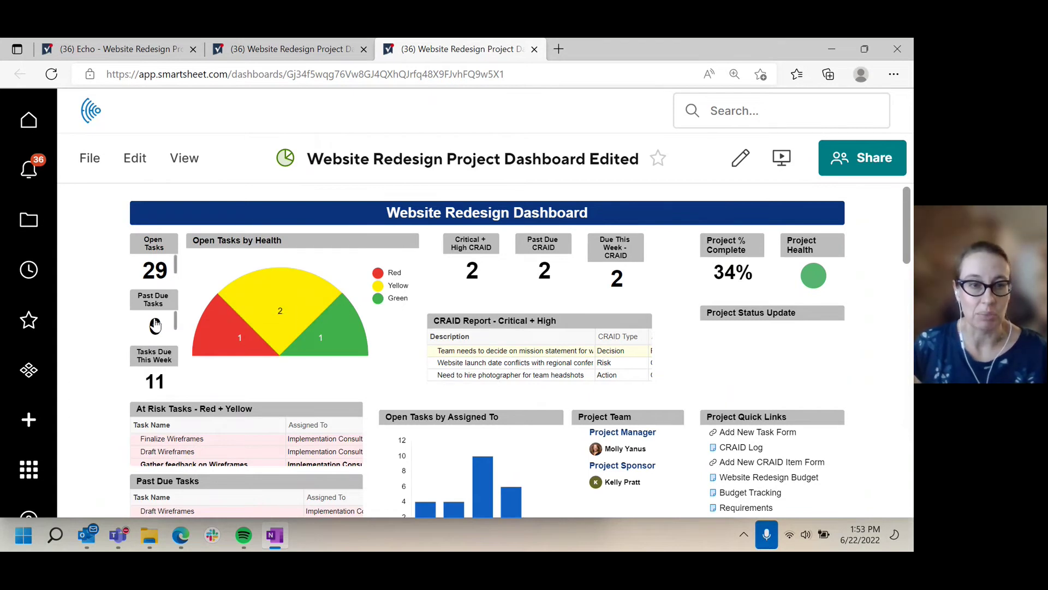
mouse_move(261, 326)
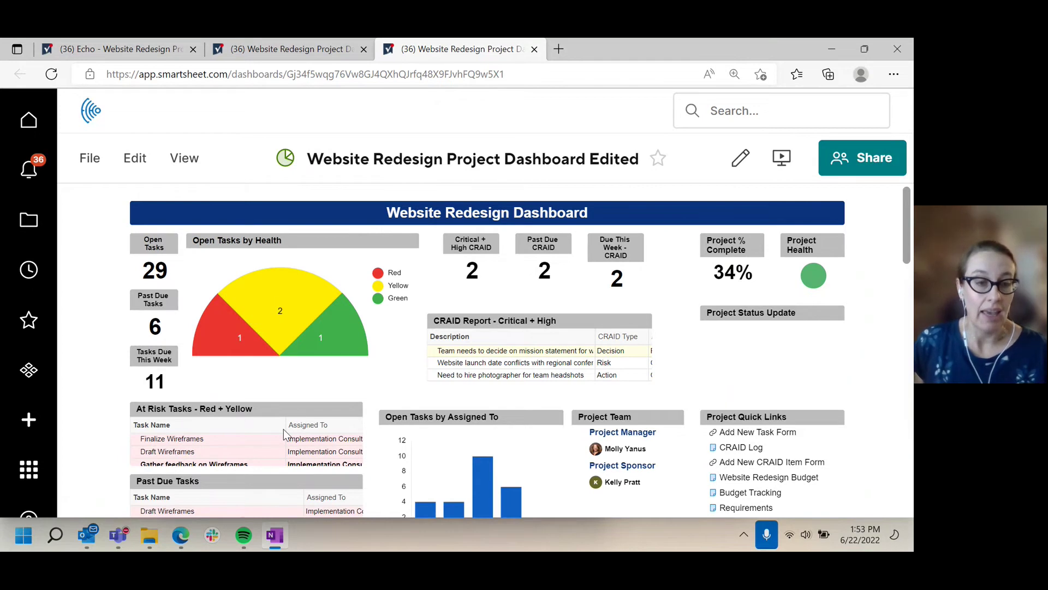
scroll(283, 429, down, 1)
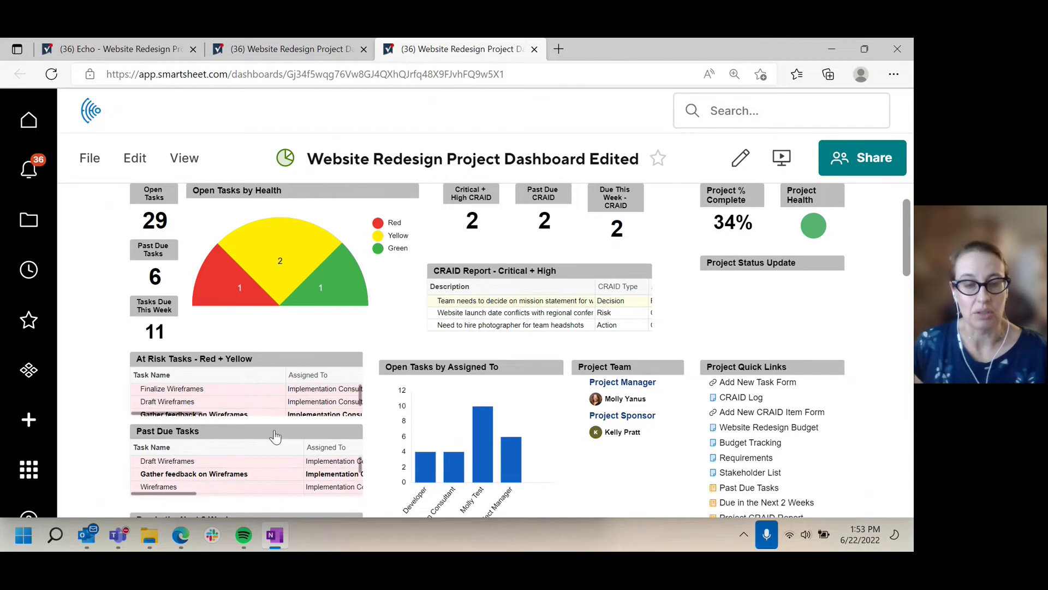
scroll(281, 411, up, 1)
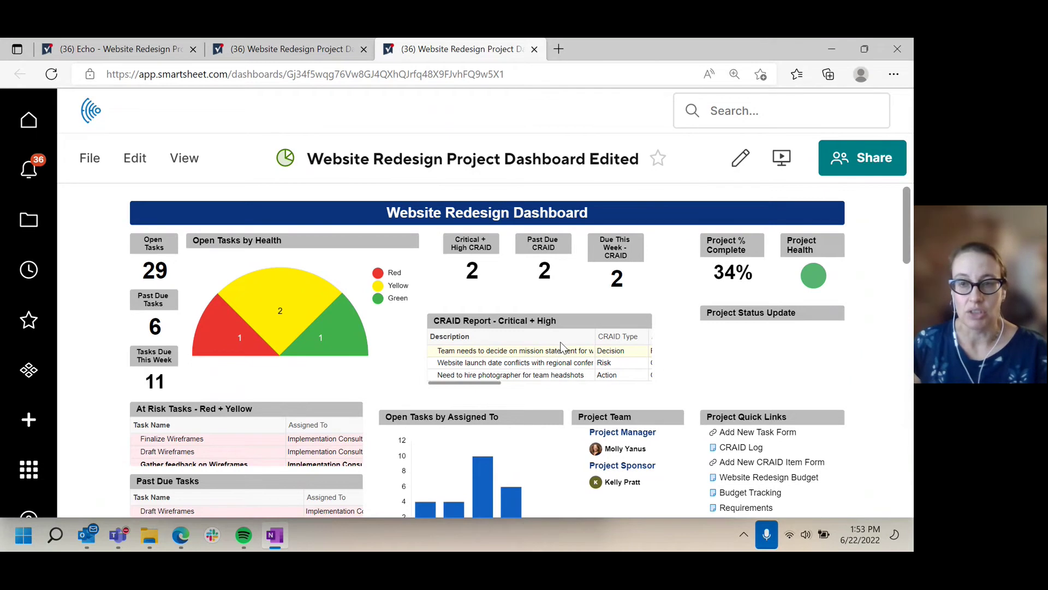
scroll(565, 347, down, 1)
scroll(565, 347, down, 1)
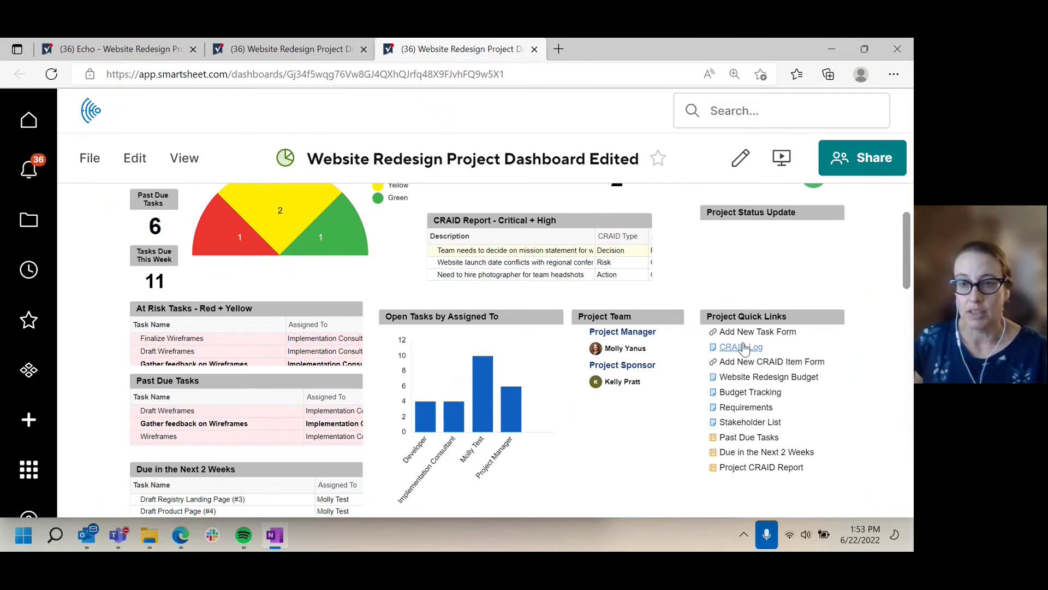
scroll(751, 341, down, 2)
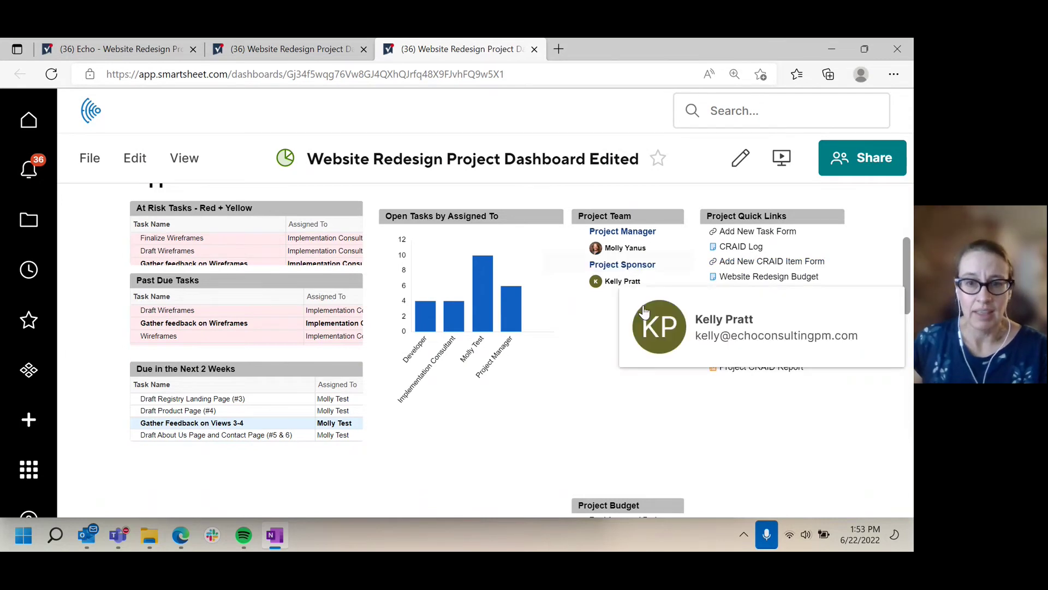
scroll(595, 297, down, 4)
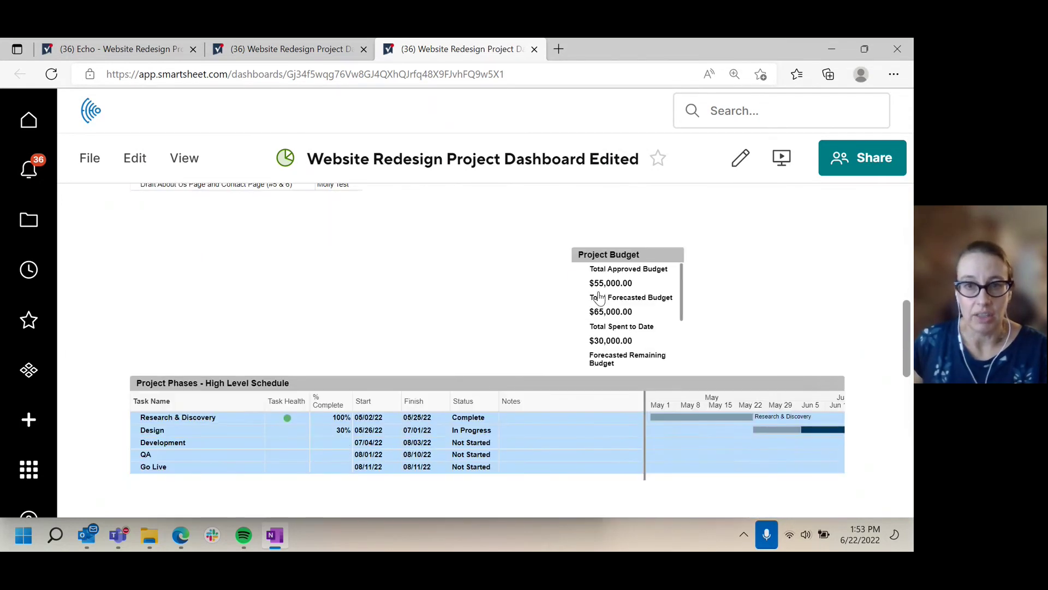
click(739, 160)
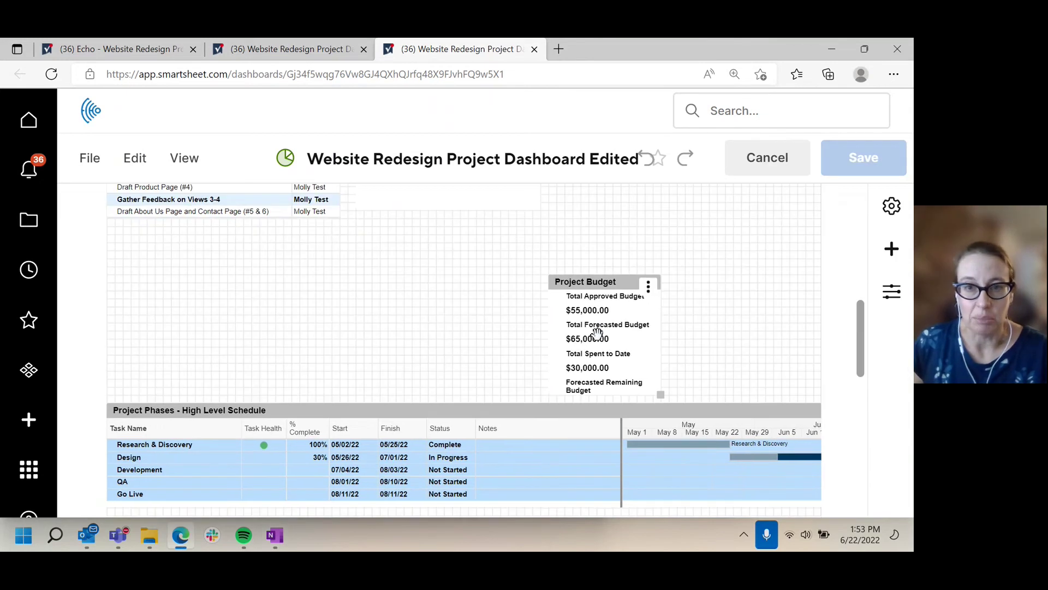
Move the Project Budget widget up and place the Project Phases schedule directly beneath it.
scroll(597, 333, up, 2)
drag(592, 371, 597, 236)
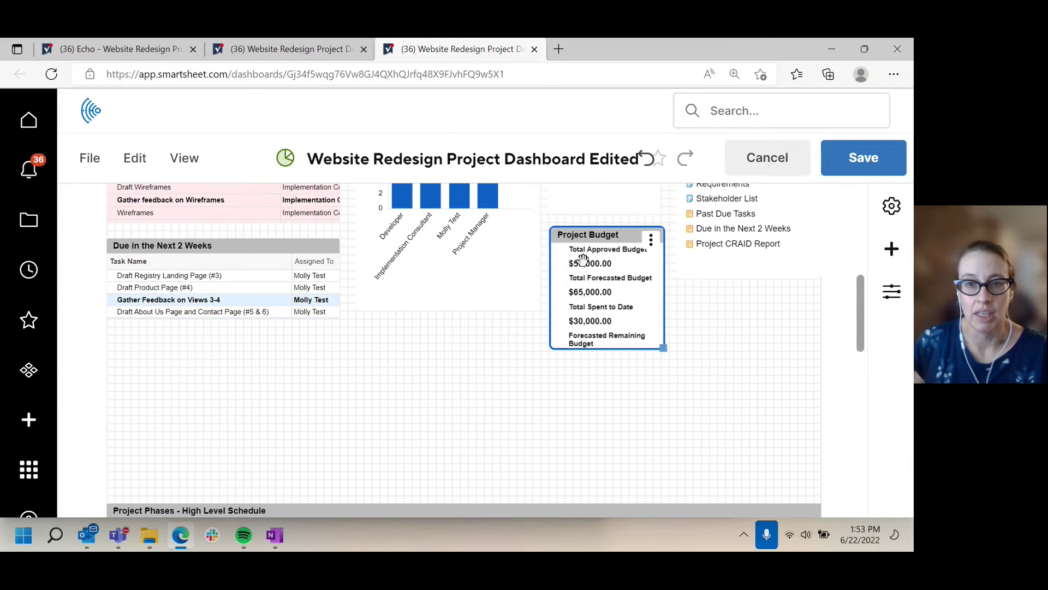
scroll(542, 382, down, 3)
click(515, 373)
drag(515, 373, 548, 247)
scroll(516, 425, up, 6)
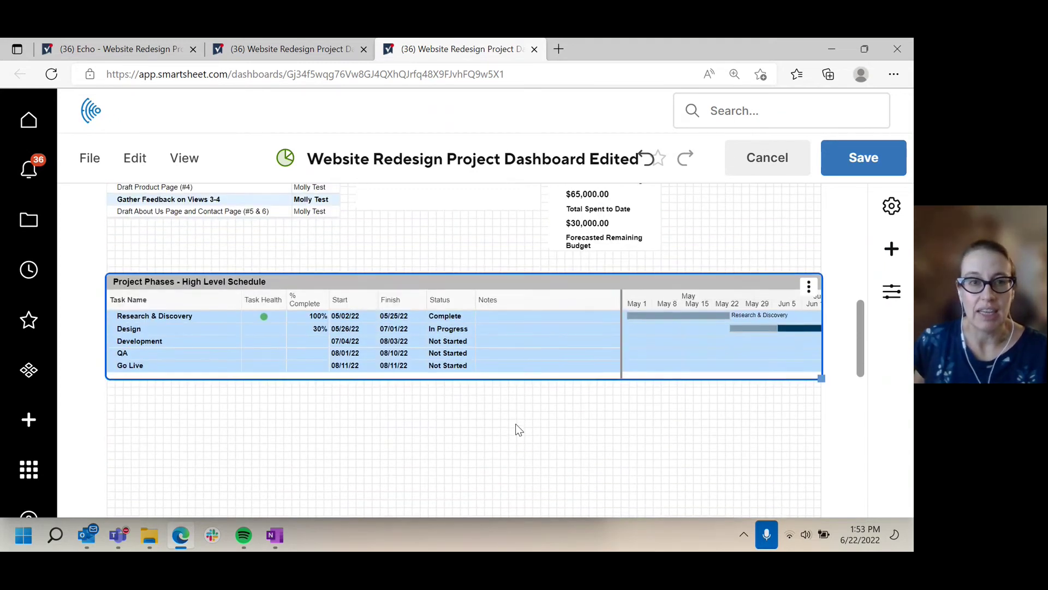
scroll(519, 430, up, 2)
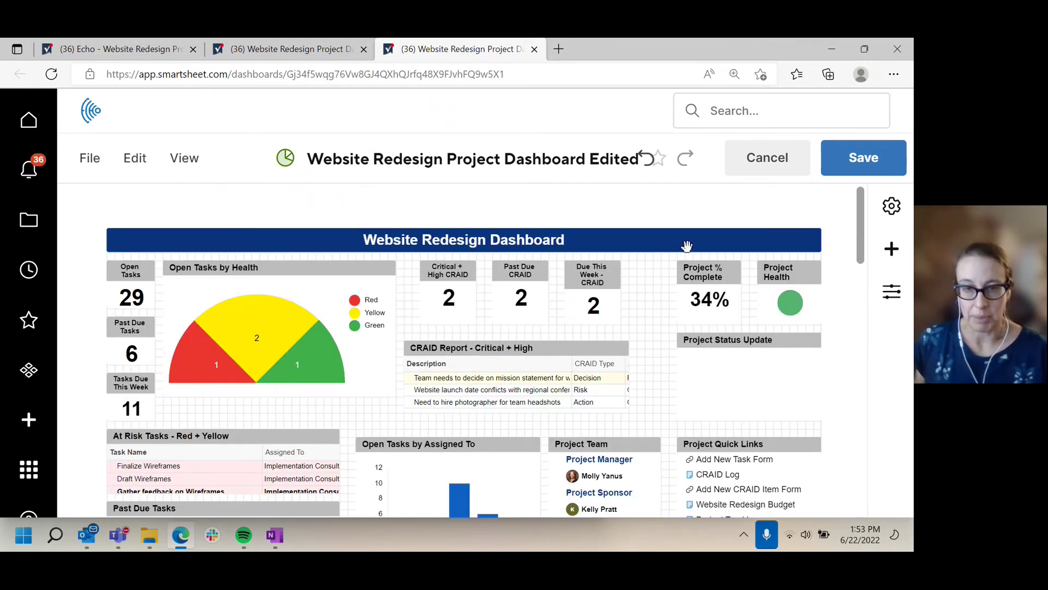
click(848, 158)
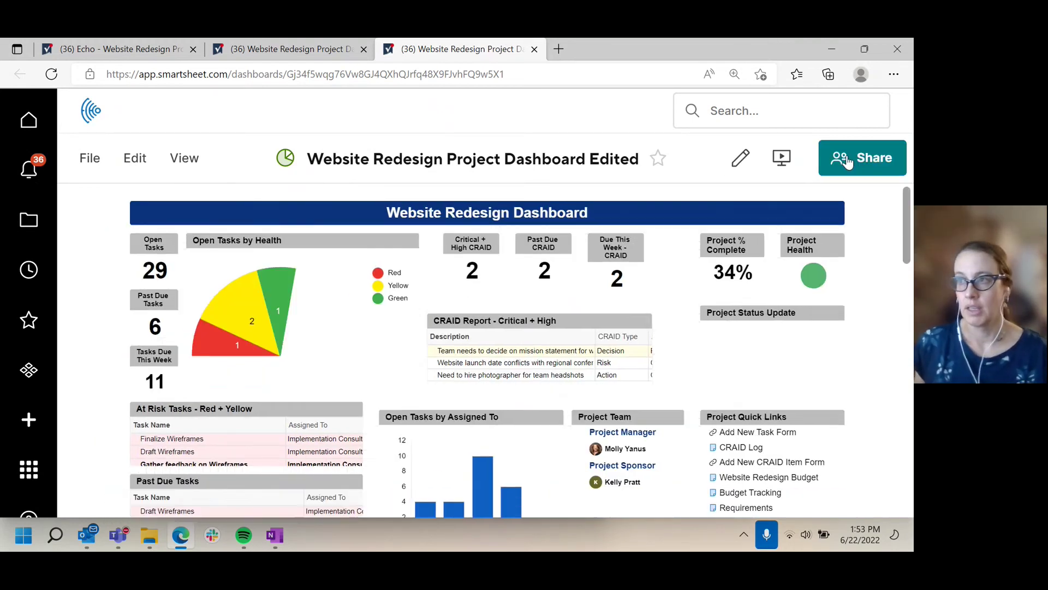
click(253, 54)
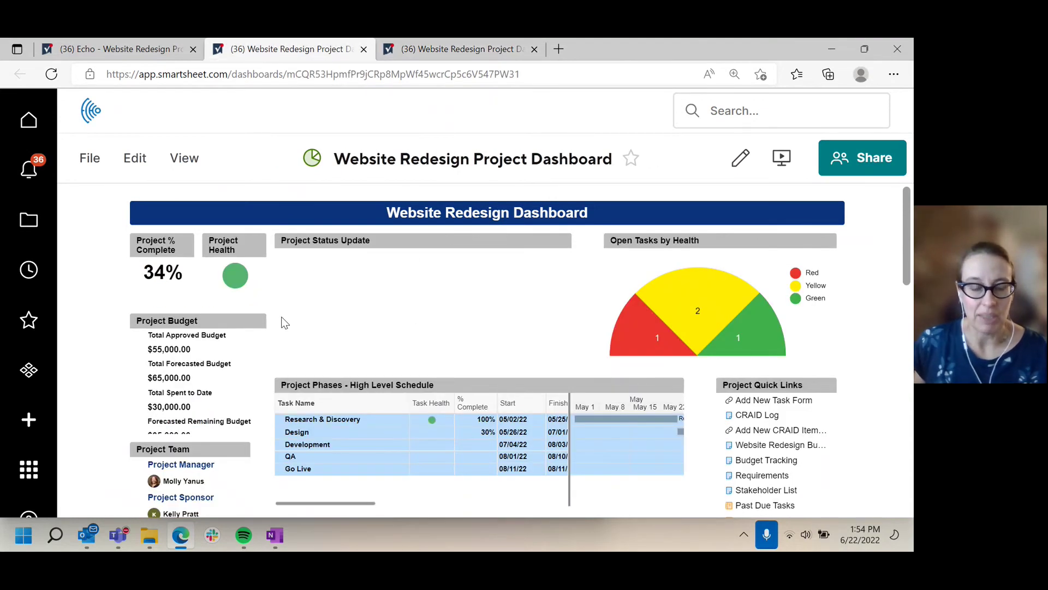
click(491, 51)
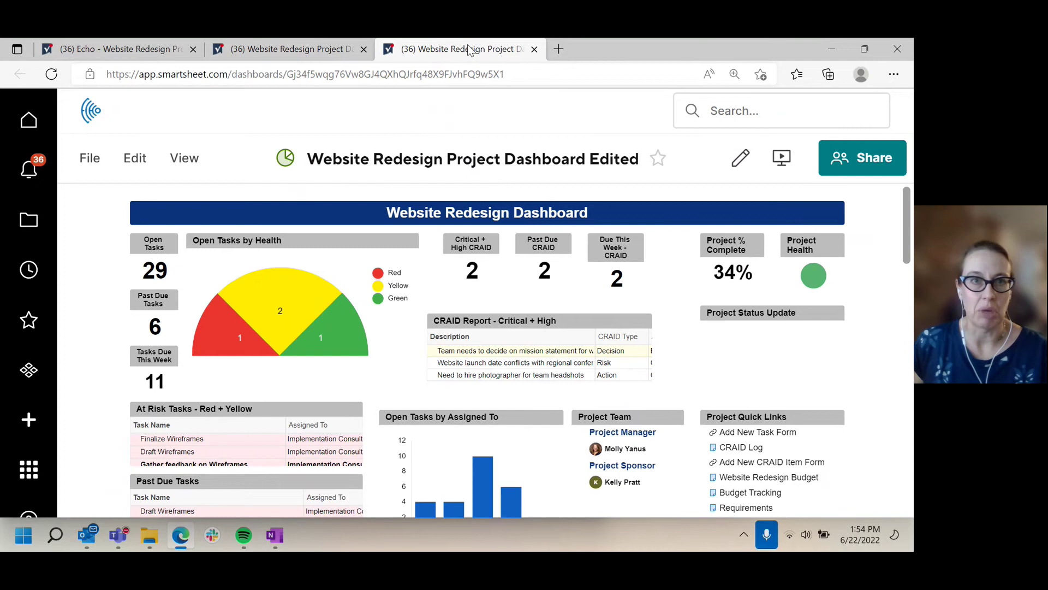
click(290, 49)
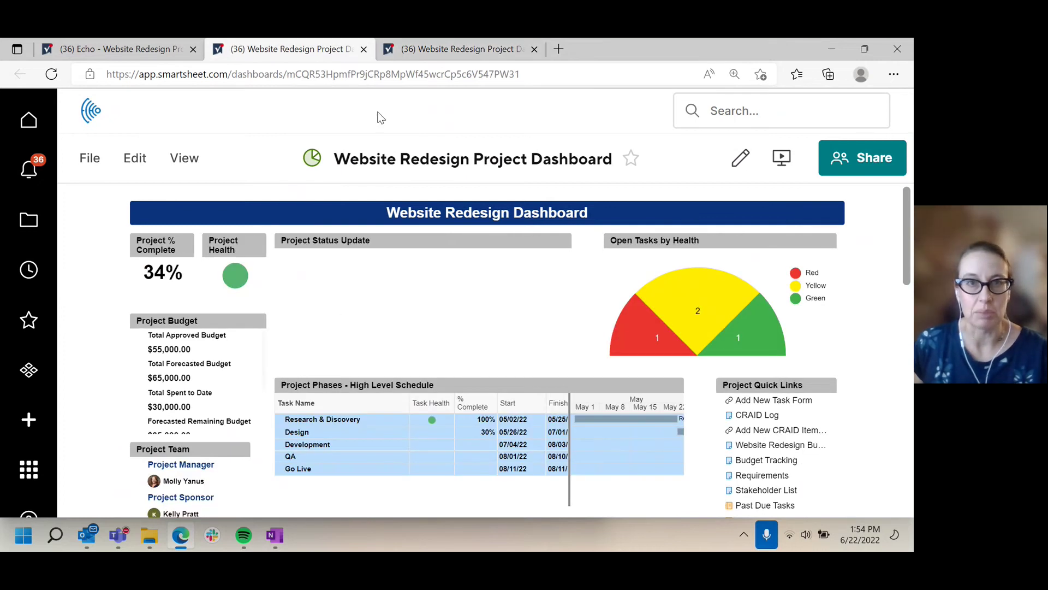
click(453, 51)
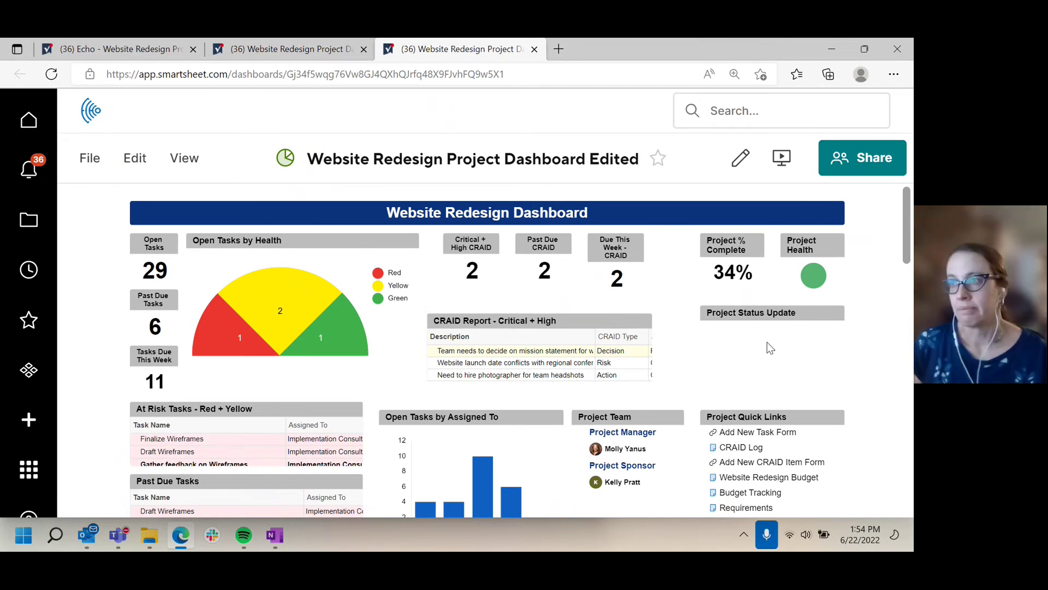
scroll(710, 390, down, 2)
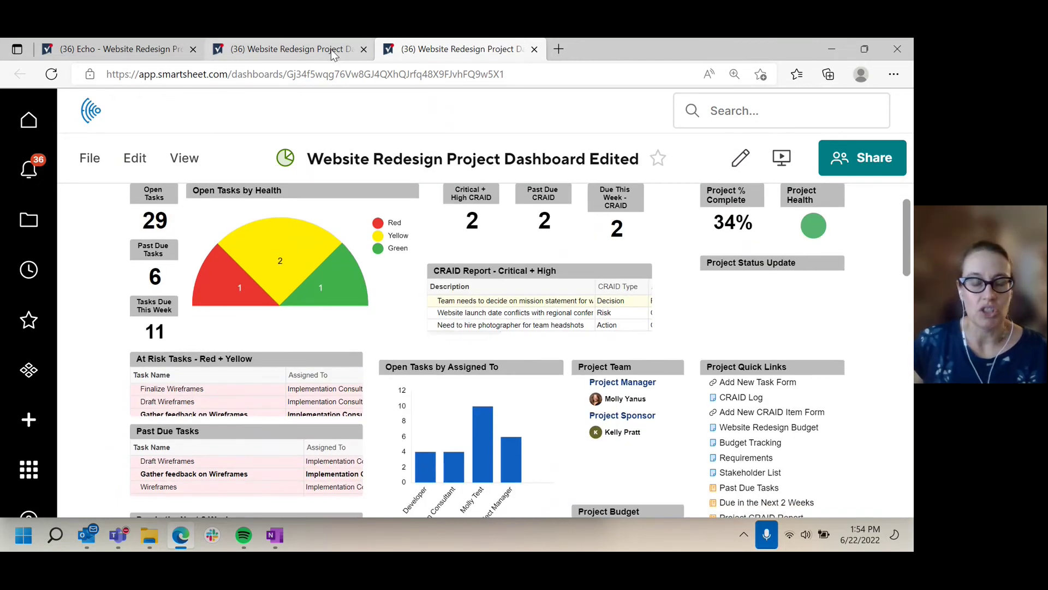
scroll(397, 367, up, 2)
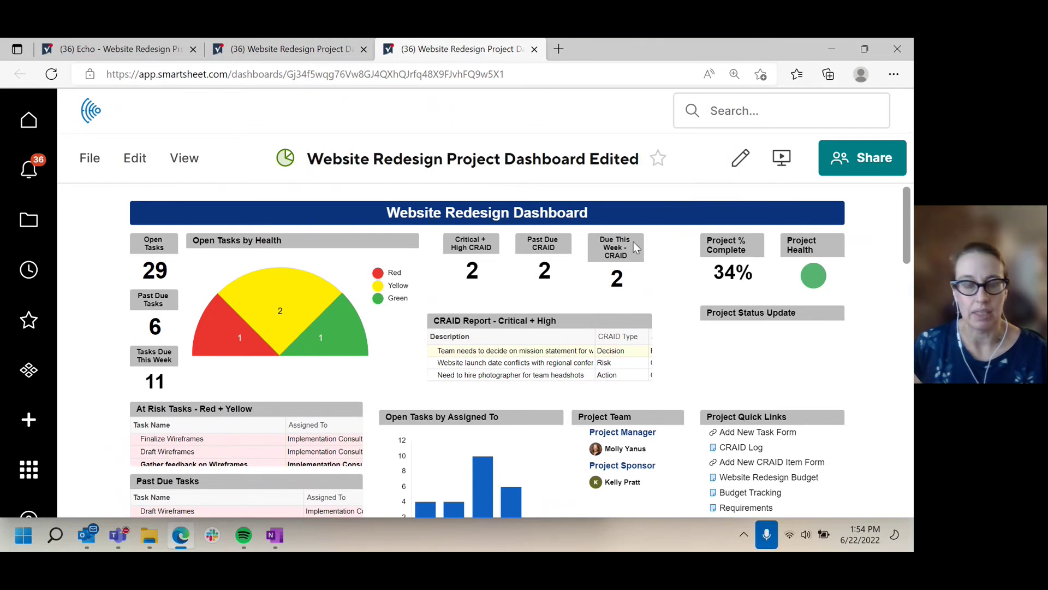
mouse_move(304, 306)
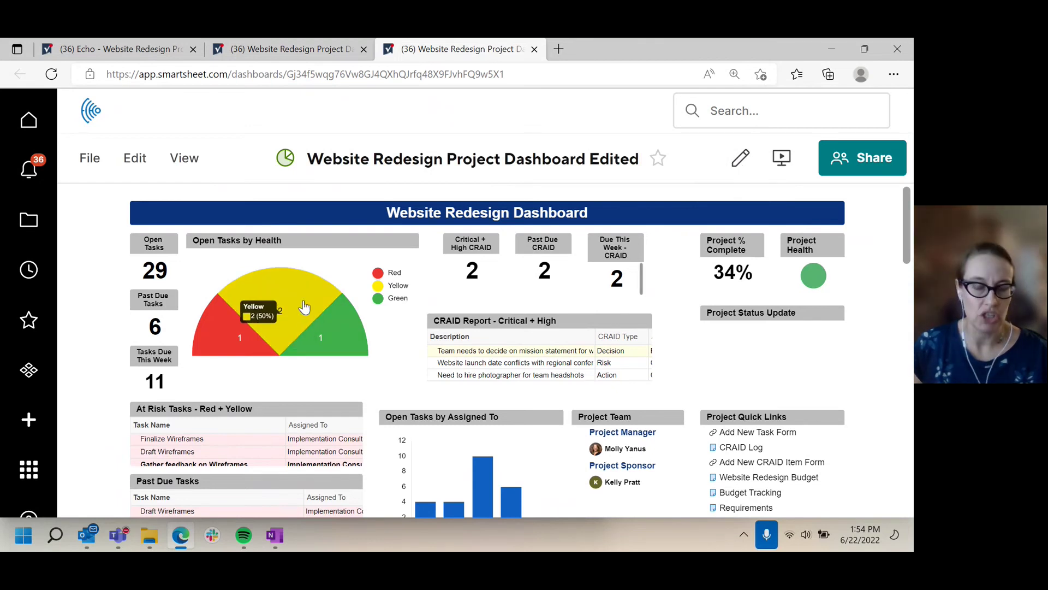
click(422, 462)
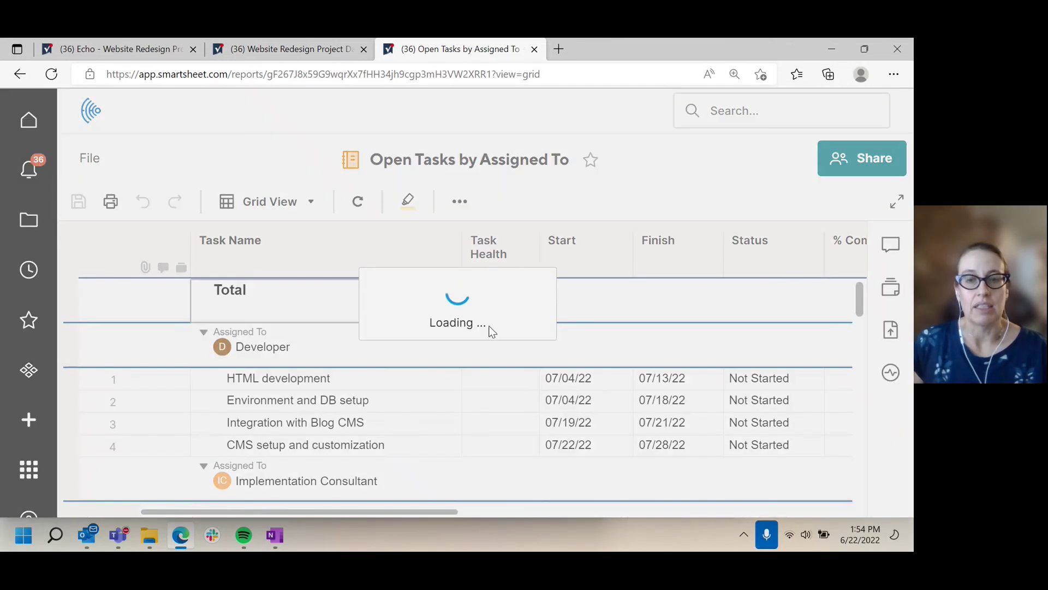
scroll(565, 388, down, 3)
scroll(564, 389, down, 7)
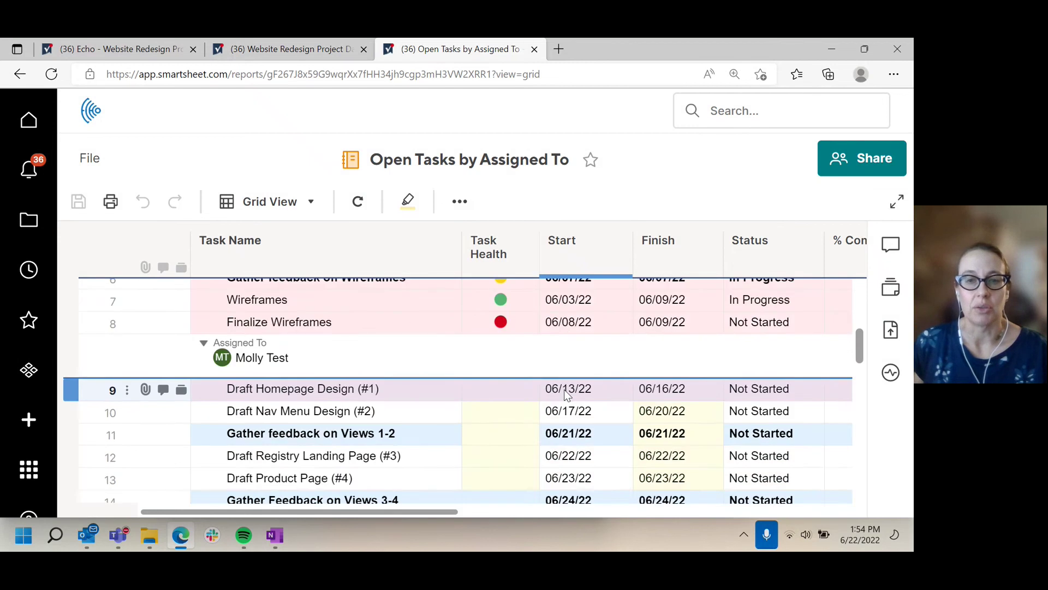
scroll(564, 388, up, 9)
scroll(565, 388, up, 2)
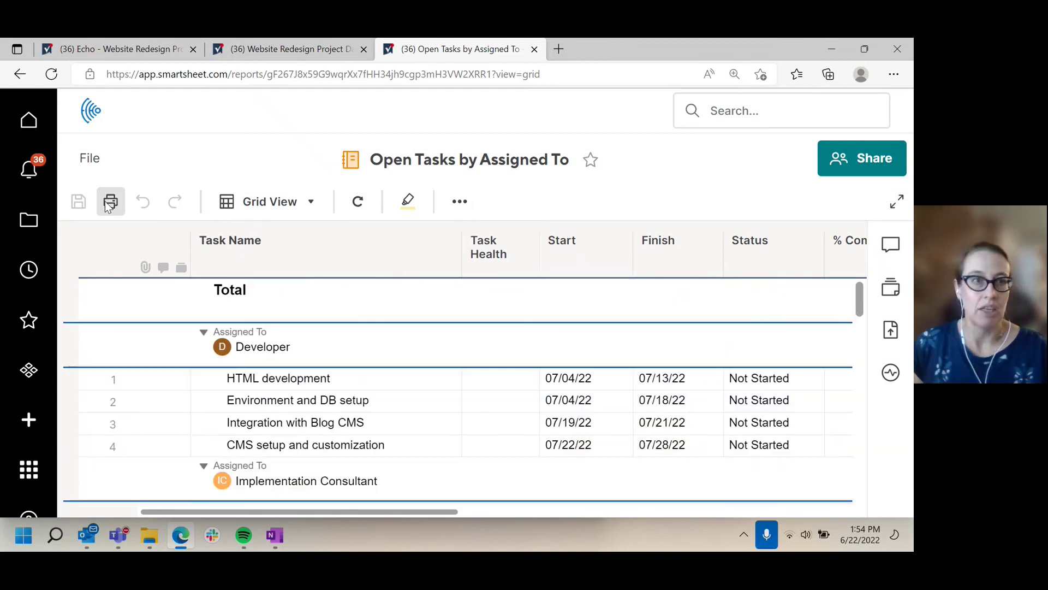
click(19, 74)
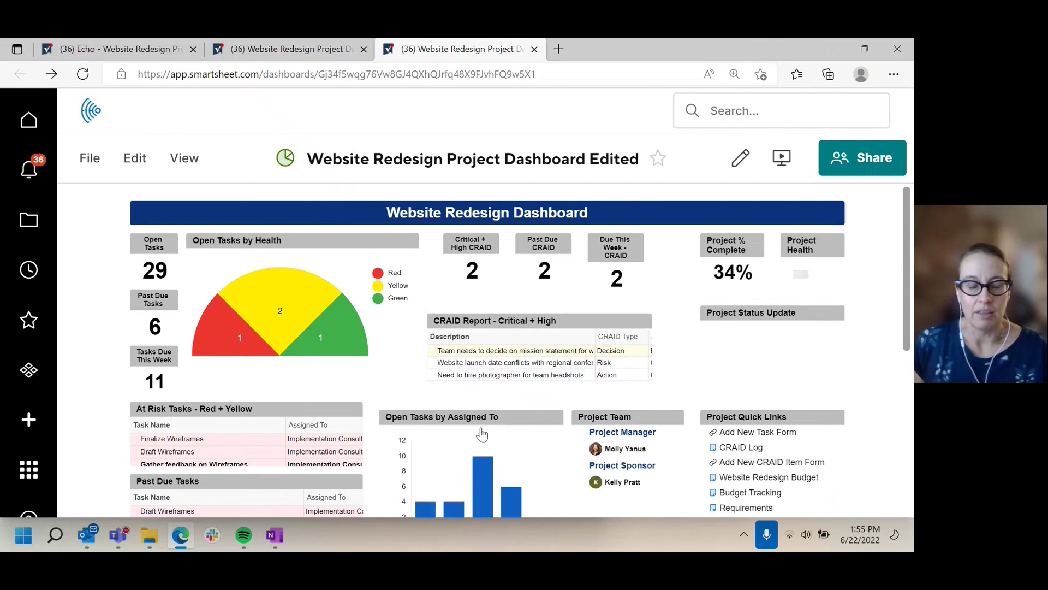
scroll(477, 491, down, 1)
mouse_move(491, 436)
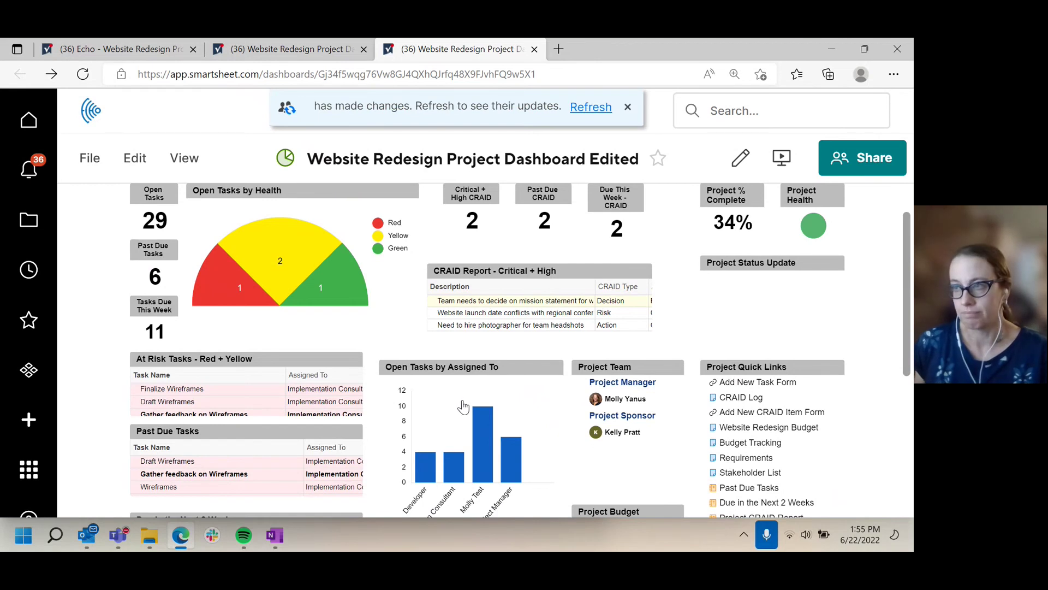
scroll(471, 407, up, 1)
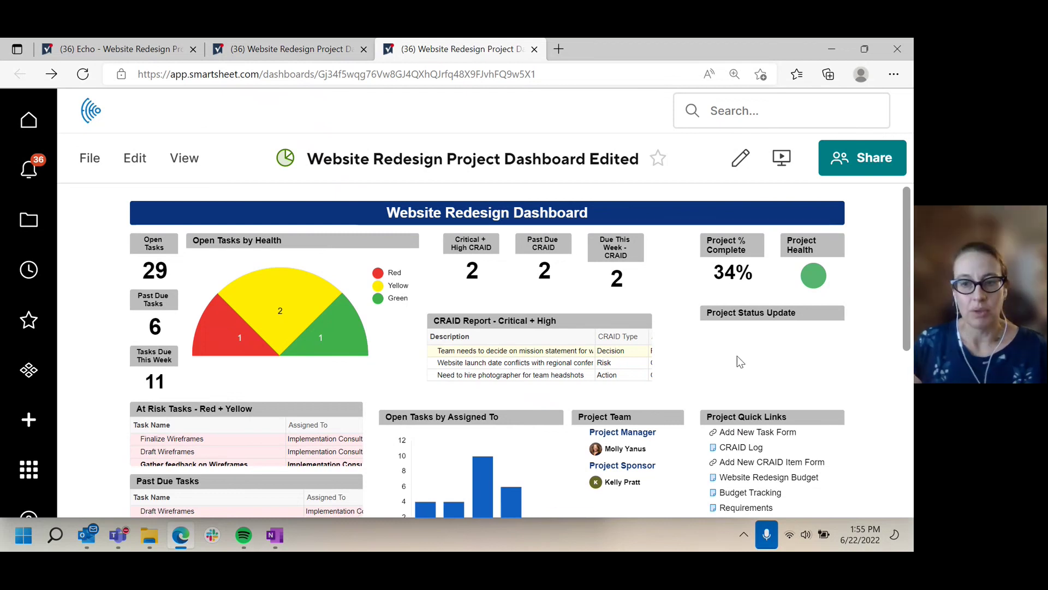
mouse_move(741, 470)
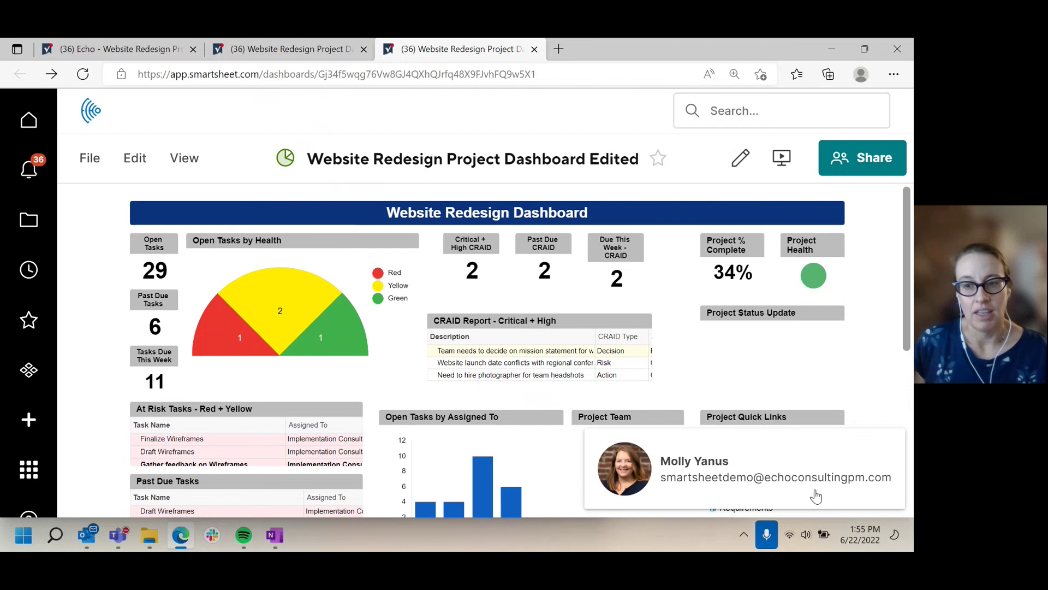